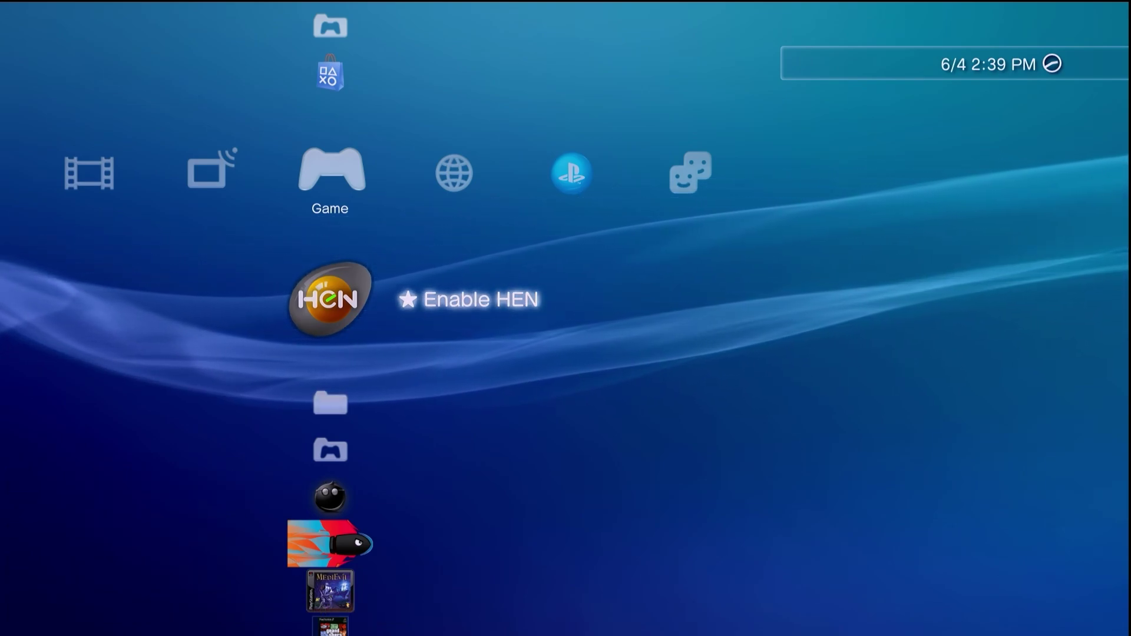
Look through the homebrew entries below Enable HEN in the Game category, as far as ManaGunZ
key(Down)
key(Down)
key(Down)
key(Down)
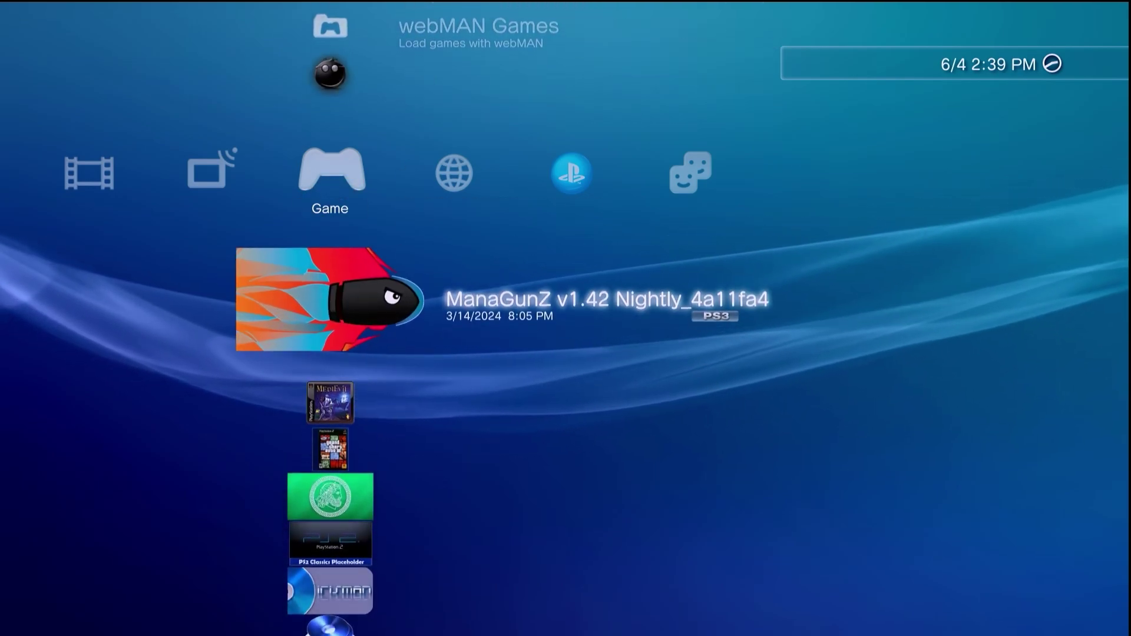
key(Up)
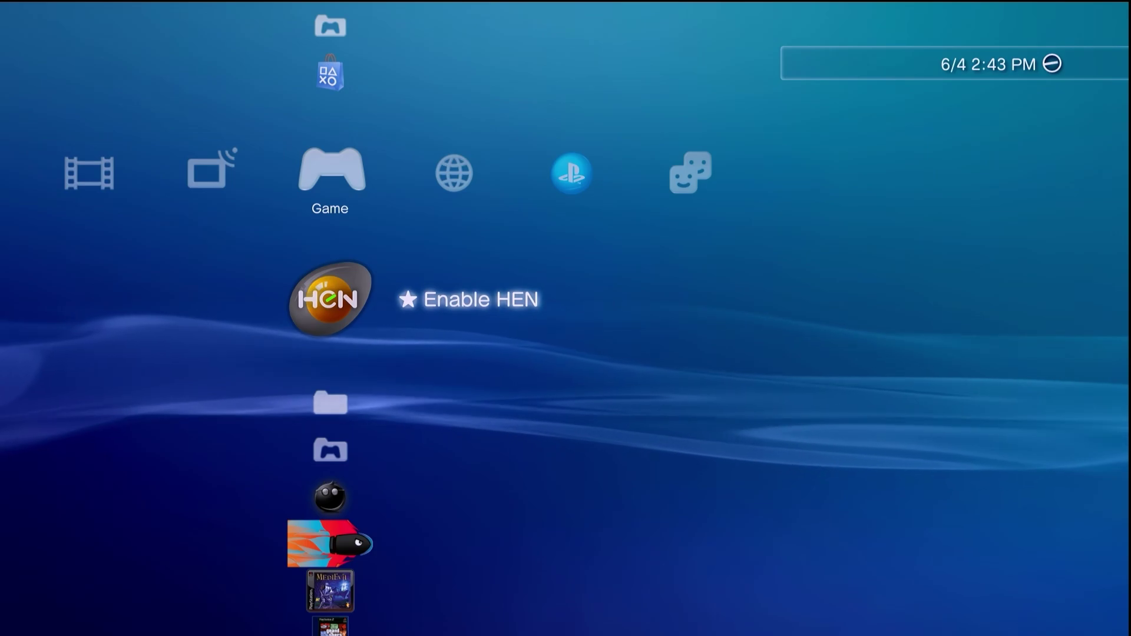
key(Down)
key(Down)
key(Down)
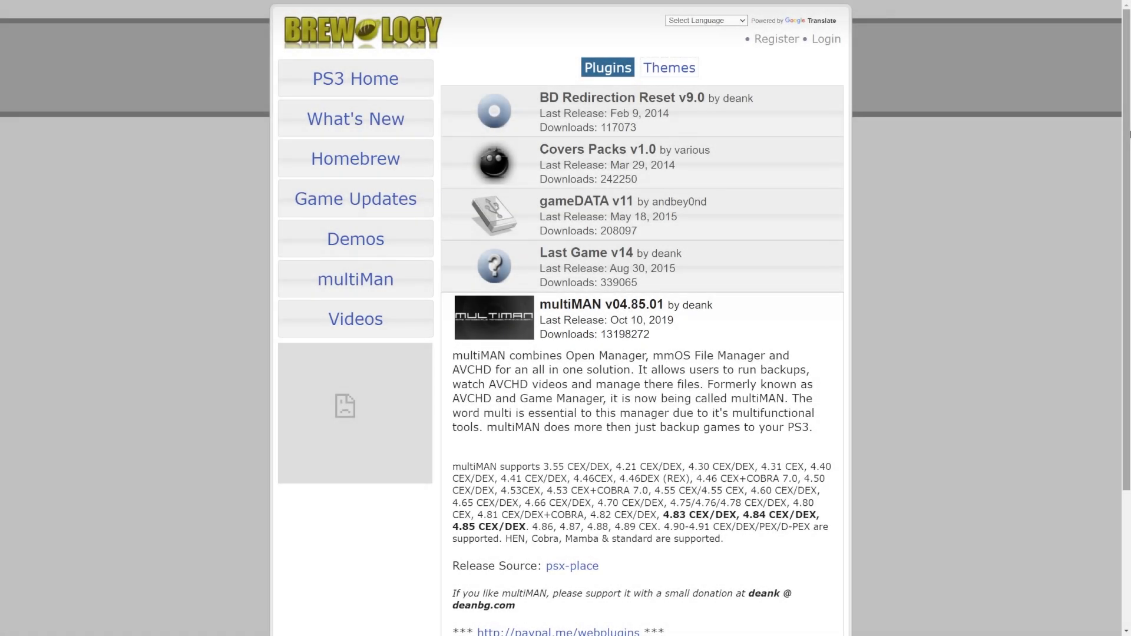
Switch to the Brewology website and read the multiMAN entry in its plugin list
scroll(642, 318, down, 3)
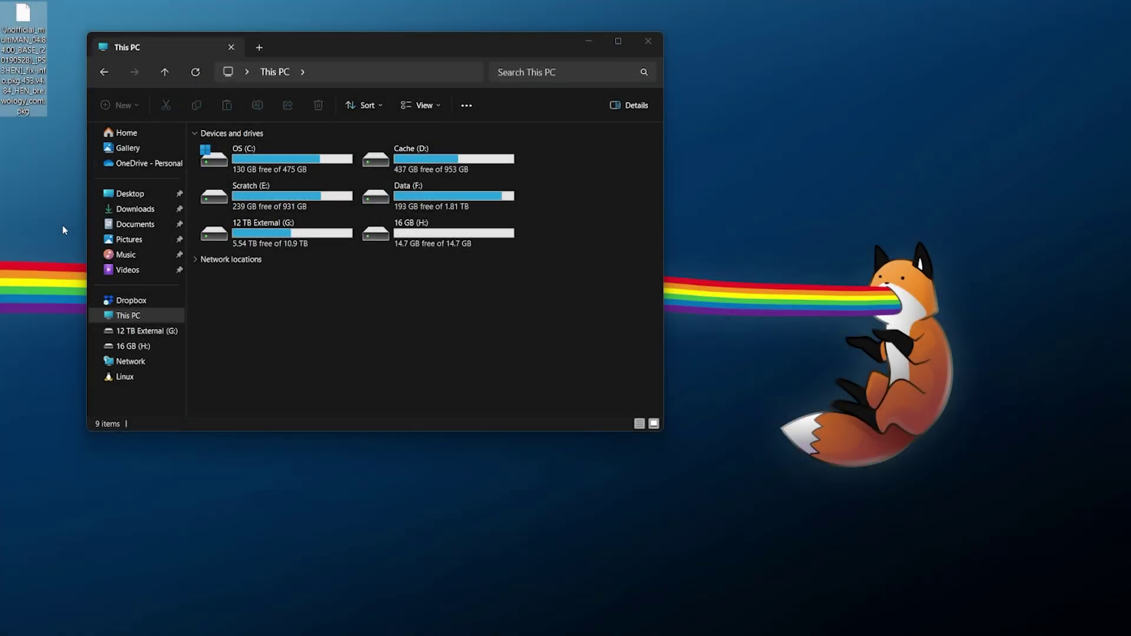
Check the file system of the 16 GB (H:) USB drive in its properties and open the drive
click(485, 247)
right_click(408, 236)
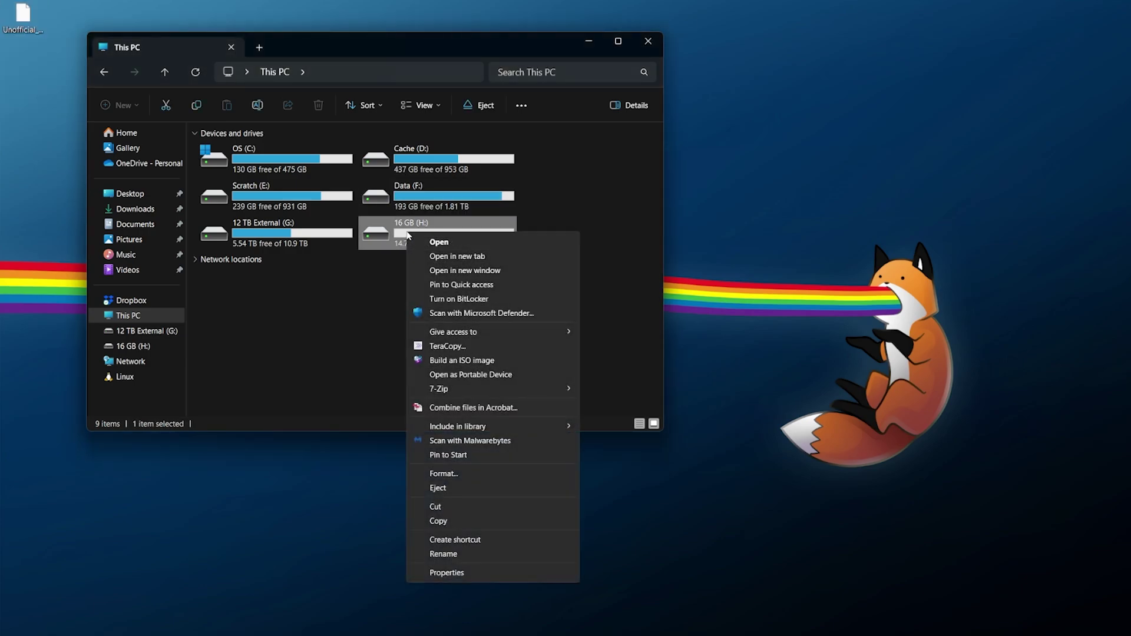
click(445, 572)
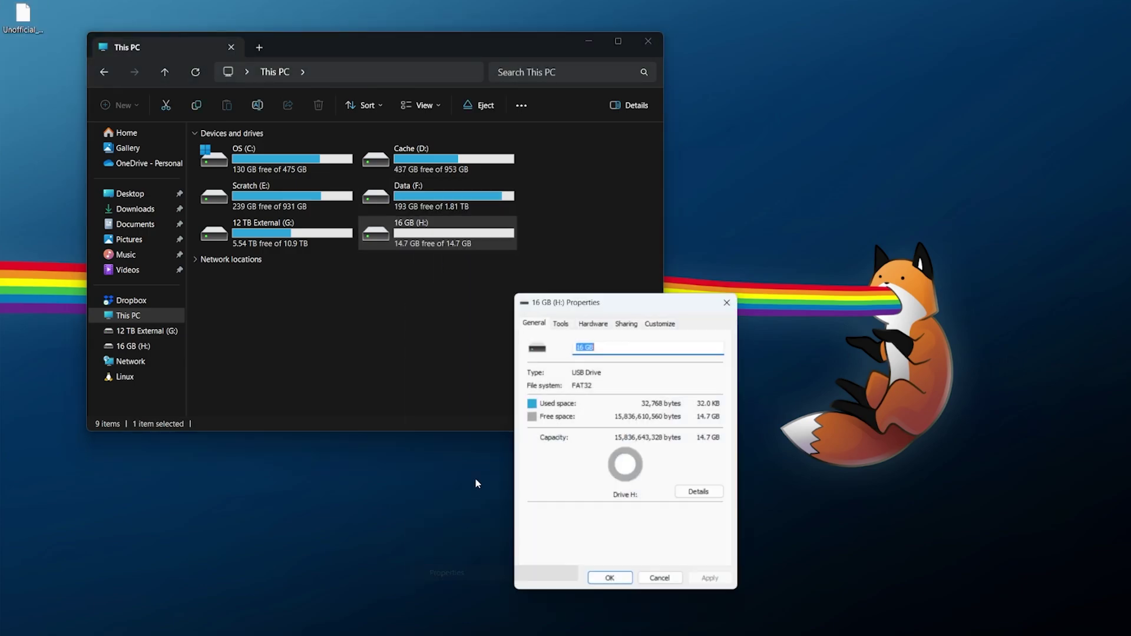
click(730, 302)
key(Return)
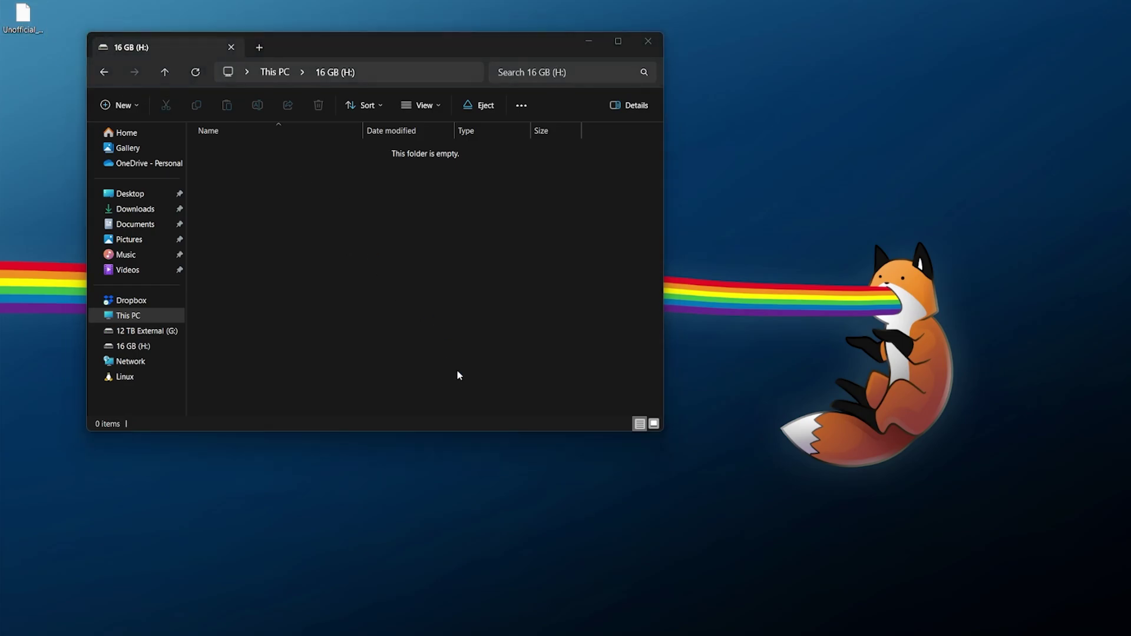
Return to This PC and eject the 16 GB (H:) USB drive
click(152, 322)
right_click(408, 230)
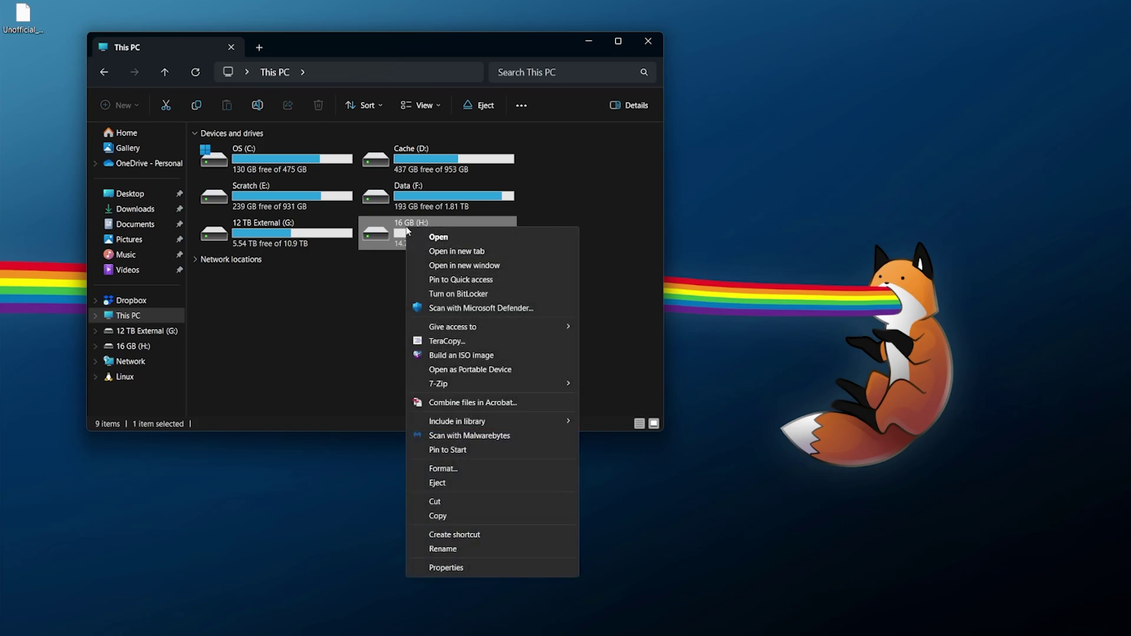
click(438, 484)
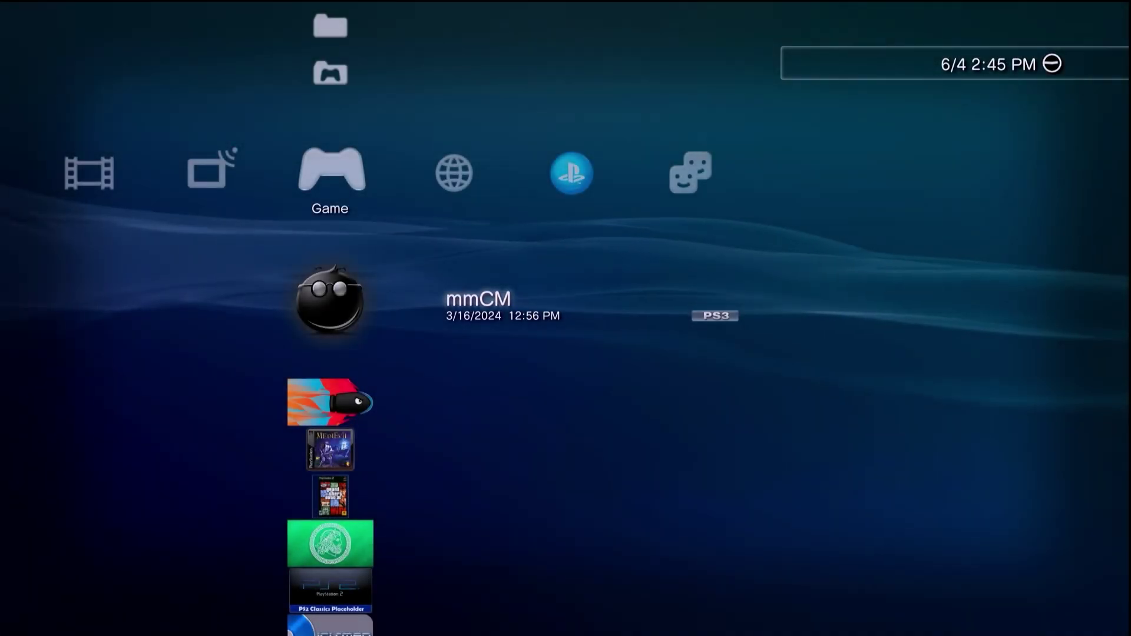
Check the Video category on the PS3 for the USB device and return to the Game category
key(Left)
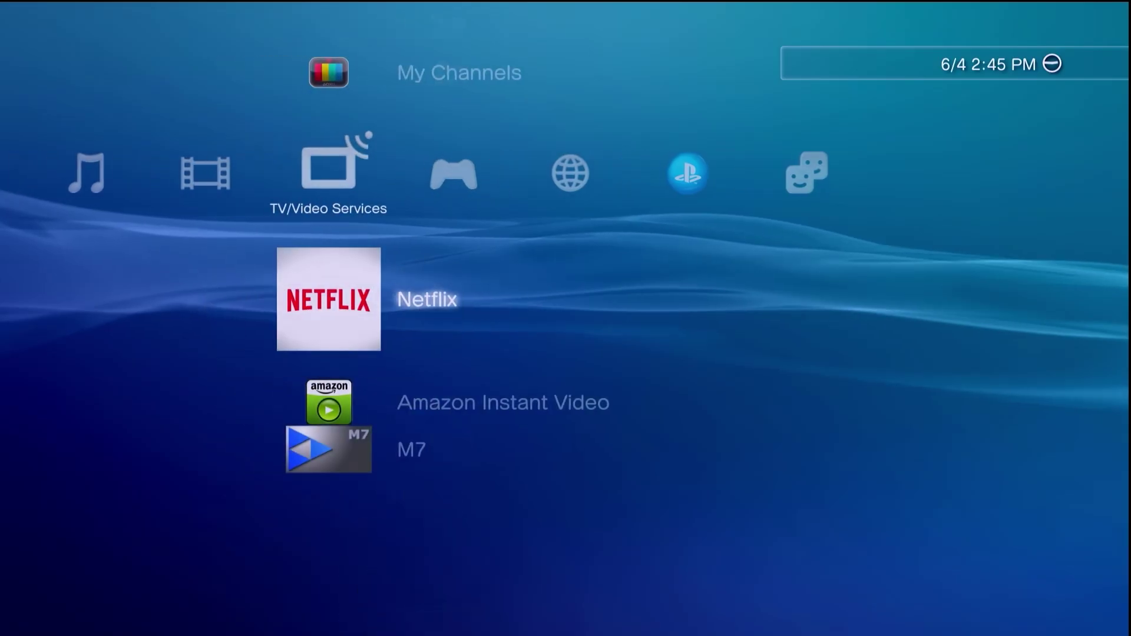
key(Left)
key(Down)
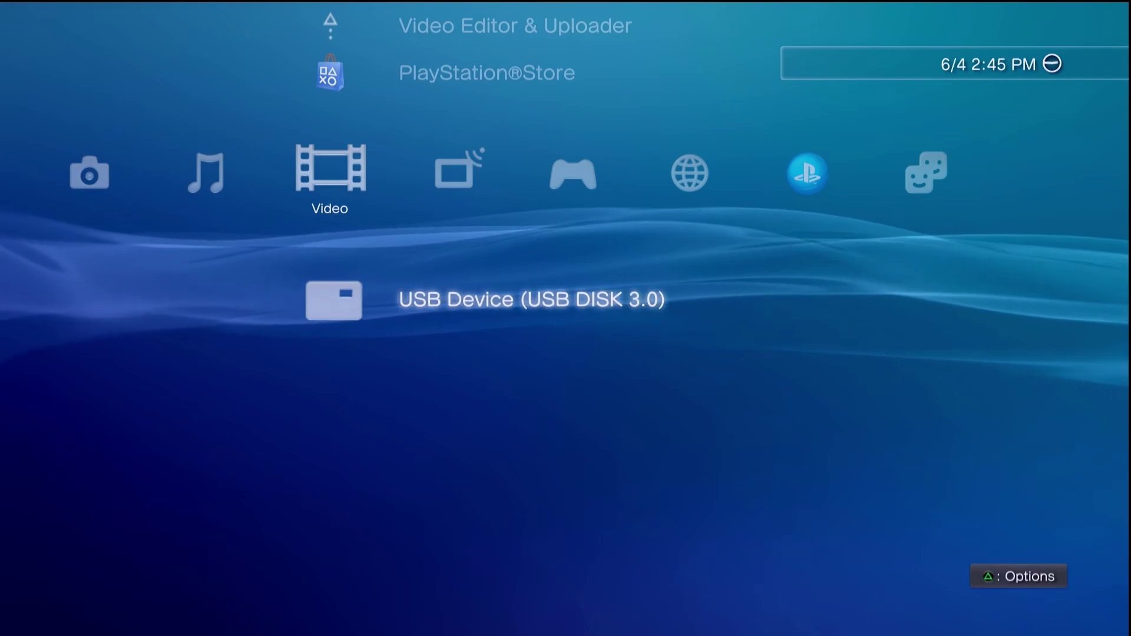
key(Right)
key(Right)
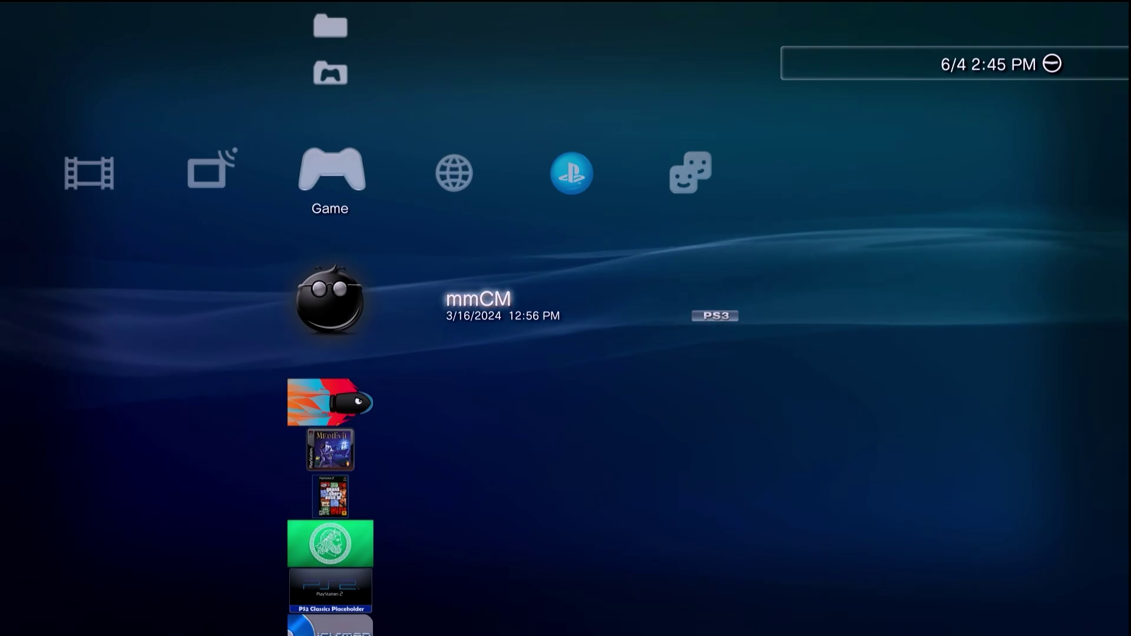
Delete the mmCM application from the Game category
key(Menu)
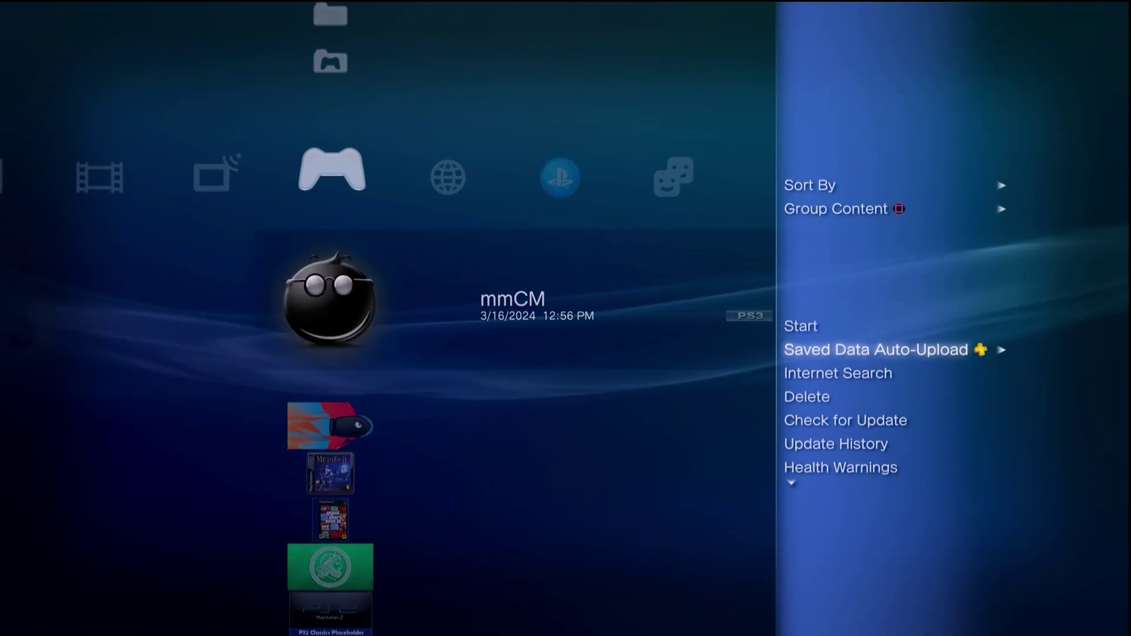
key(Down)
key(Down)
key(Return)
key(Return)
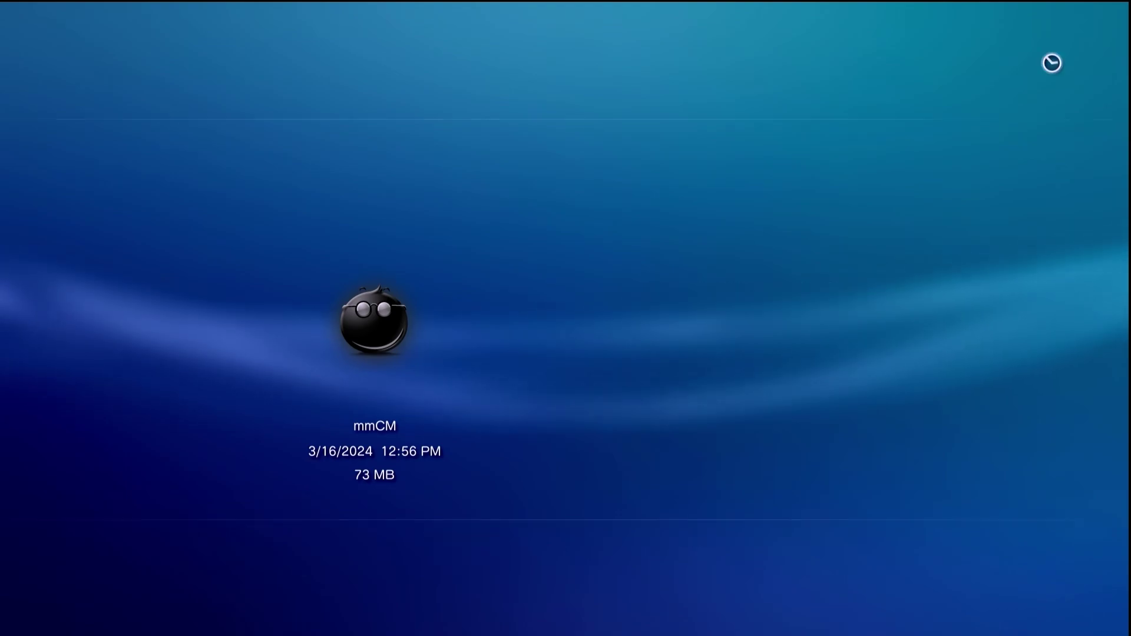
key(Escape)
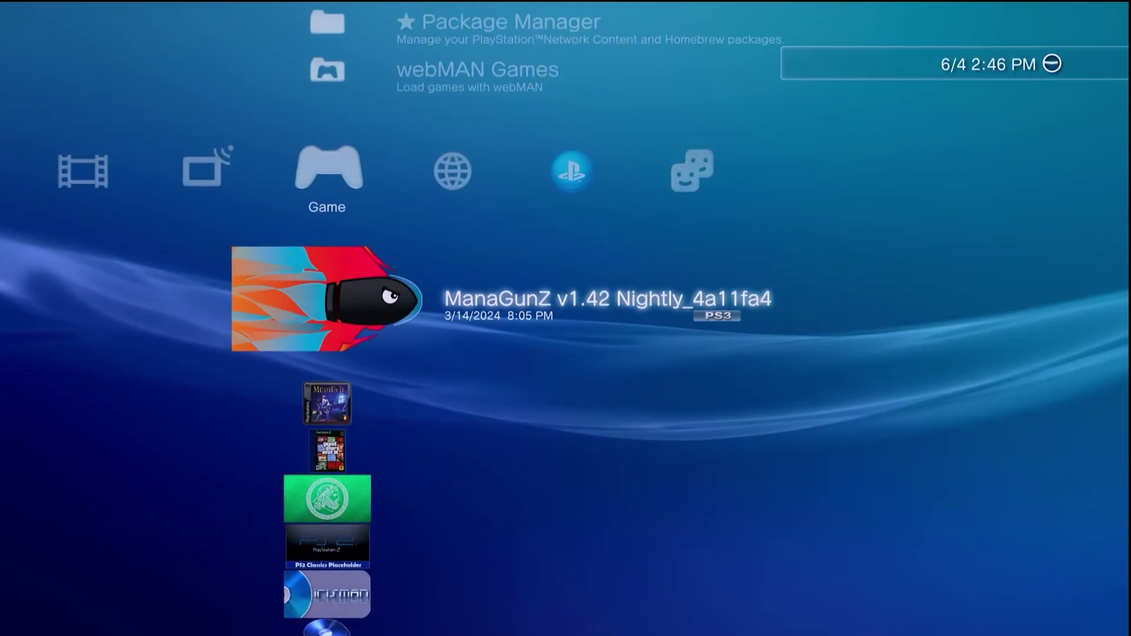
Install the Unofficial multiMAN 04.84.00 BASE package from the USB device through the Package Manager and leave the installer
key(Up)
key(Up)
key(Up)
key(Down)
key(Return)
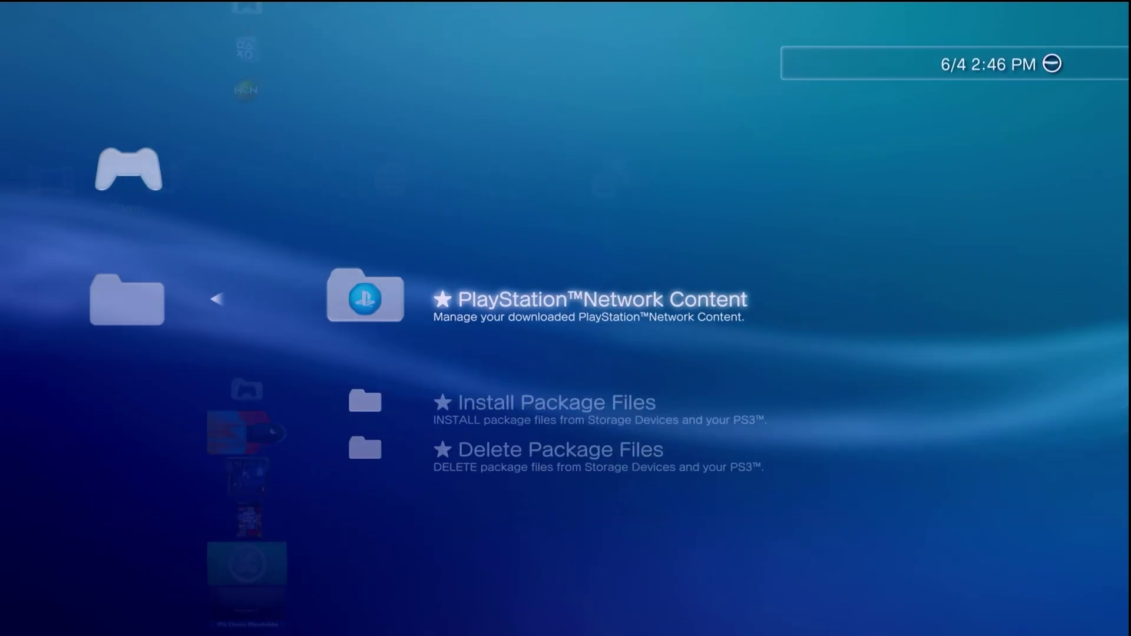
key(Down)
key(Return)
key(Down)
key(Down)
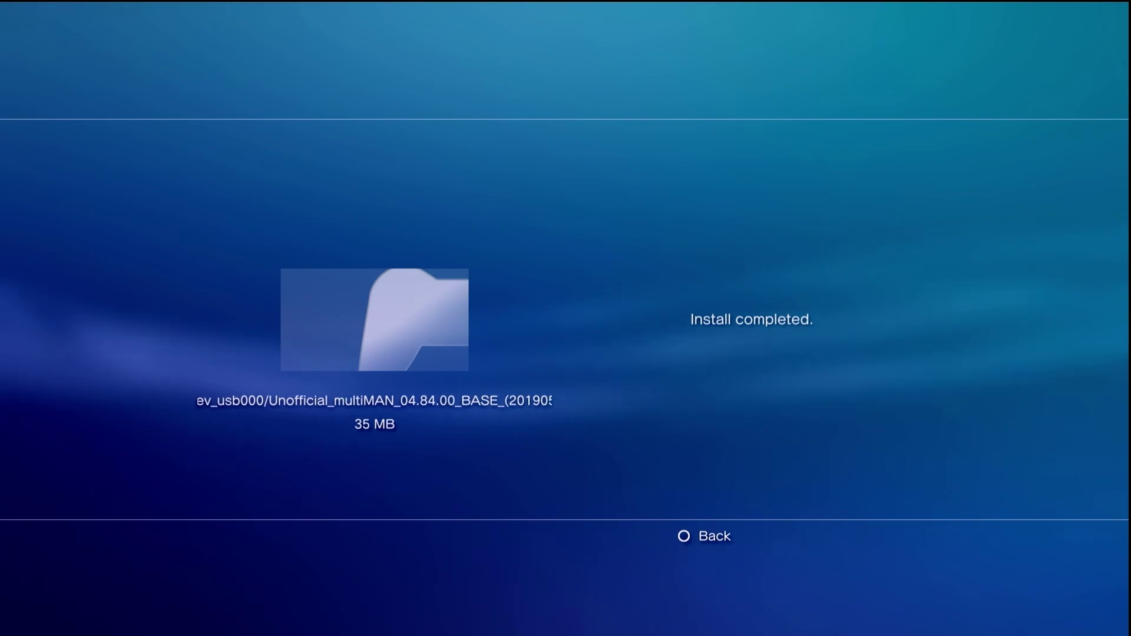
key(Escape)
key(Down)
key(Down)
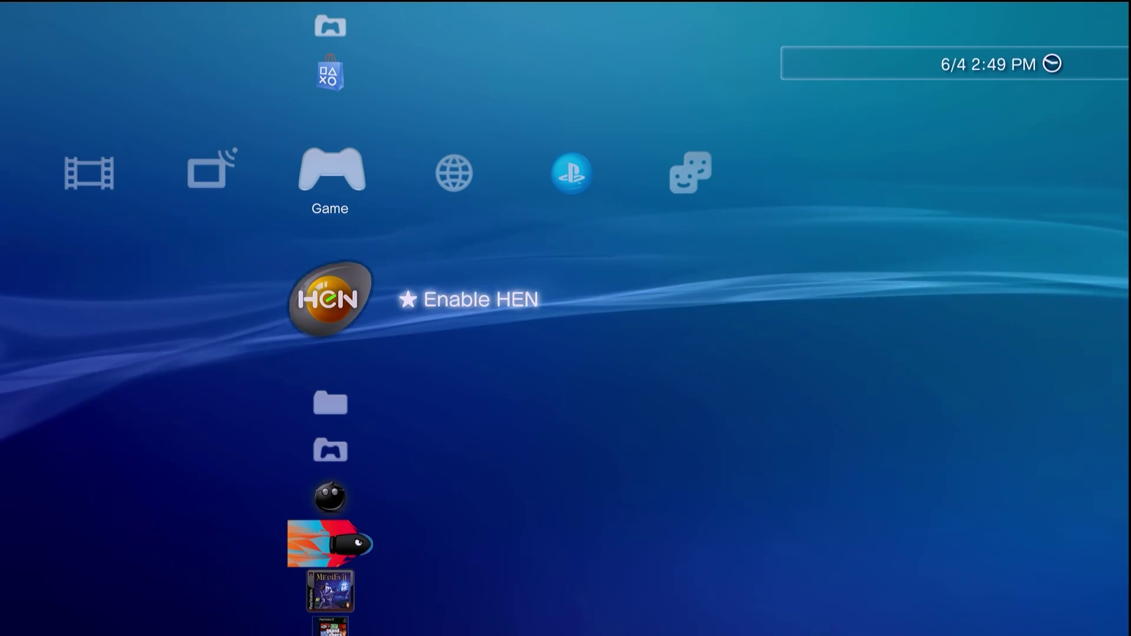
Open the PS3 webMAN setup page from webMAN Games
key(Down)
key(Down)
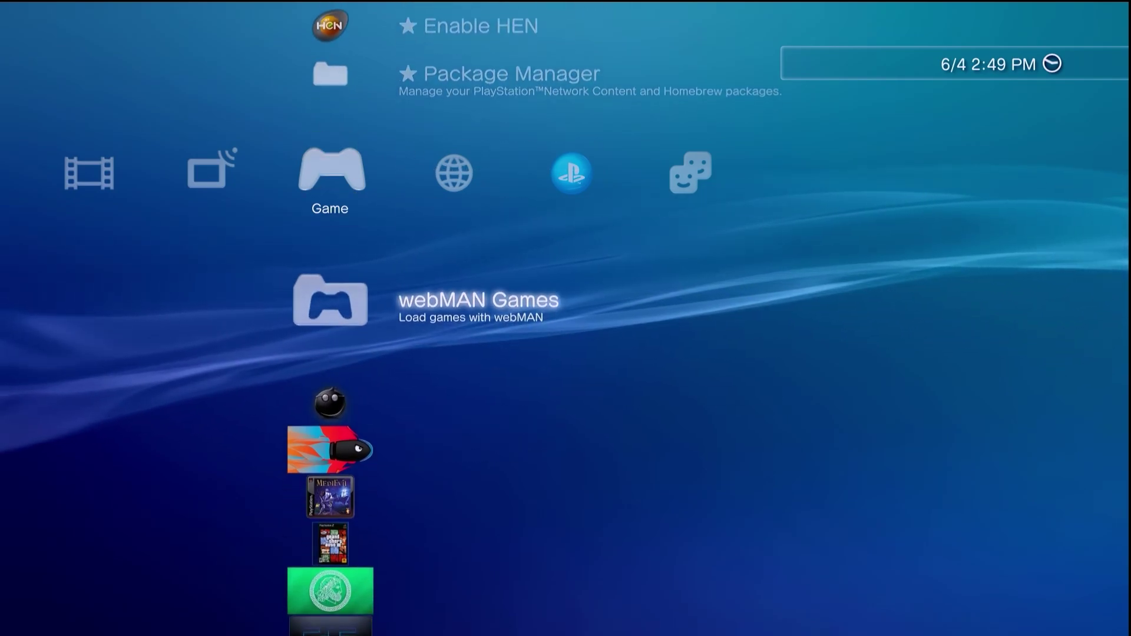
key(Return)
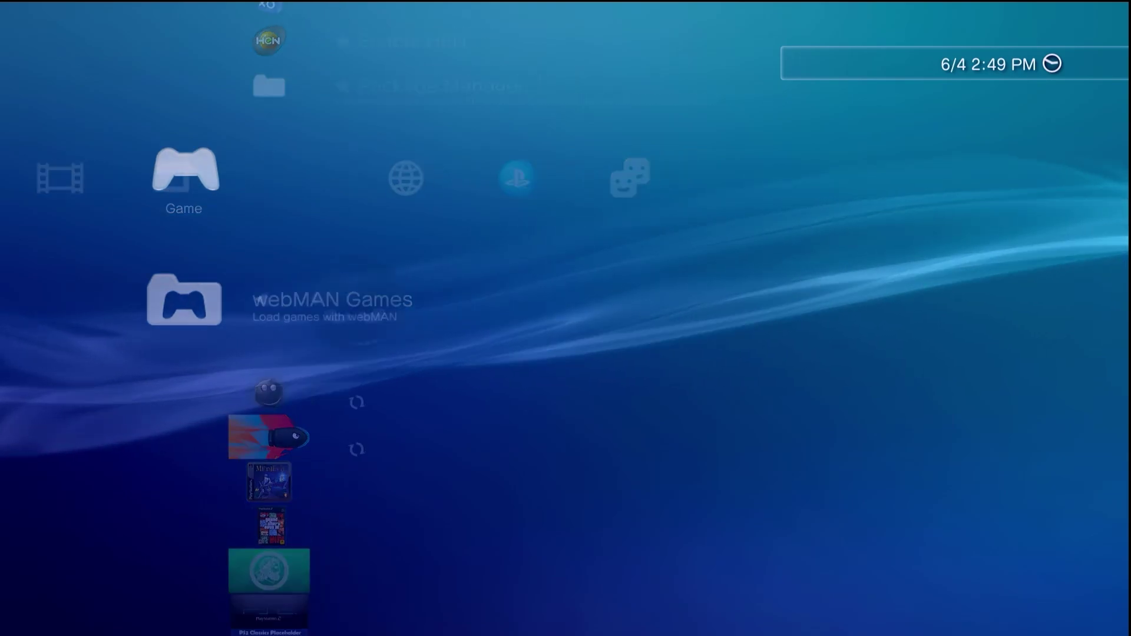
key(Return)
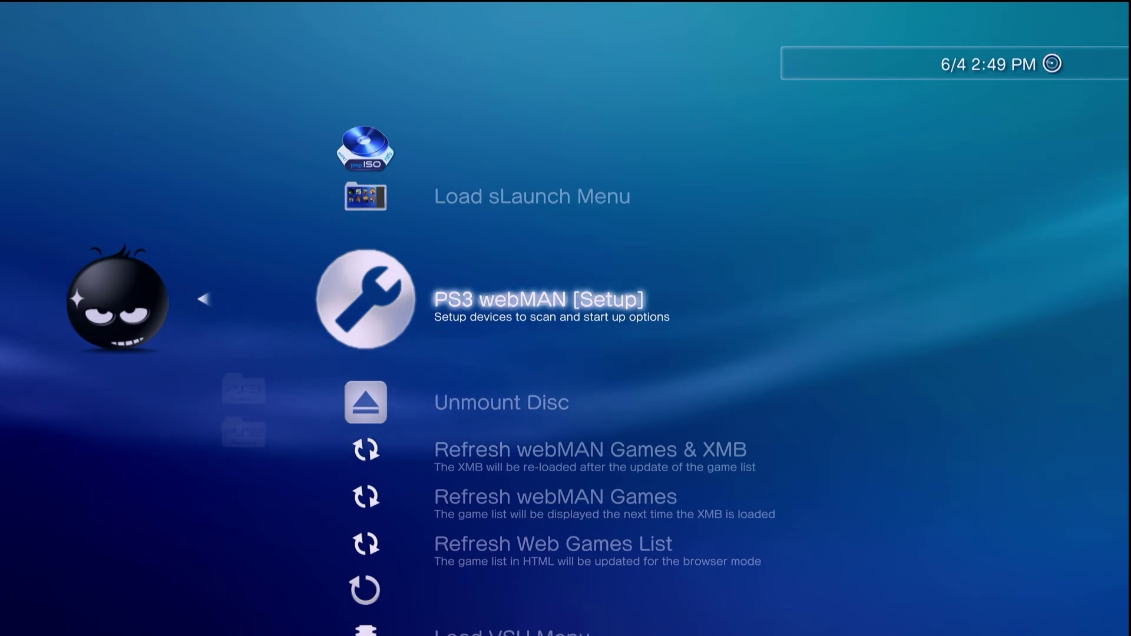
key(Return)
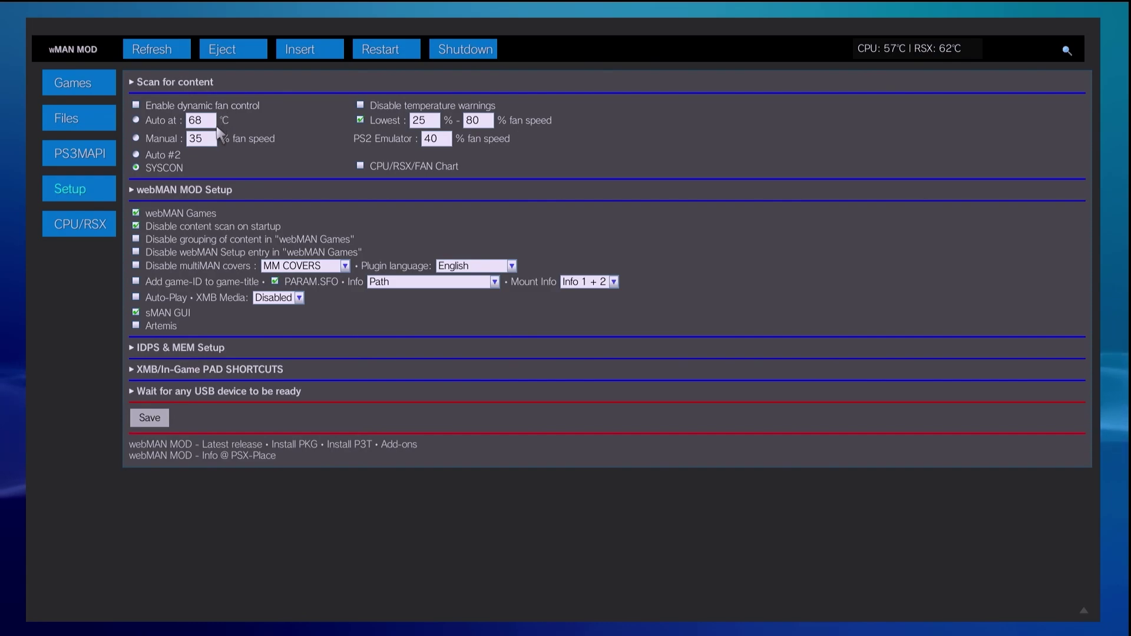
Save the webMAN MOD settings and restart the PS3 system
click(166, 421)
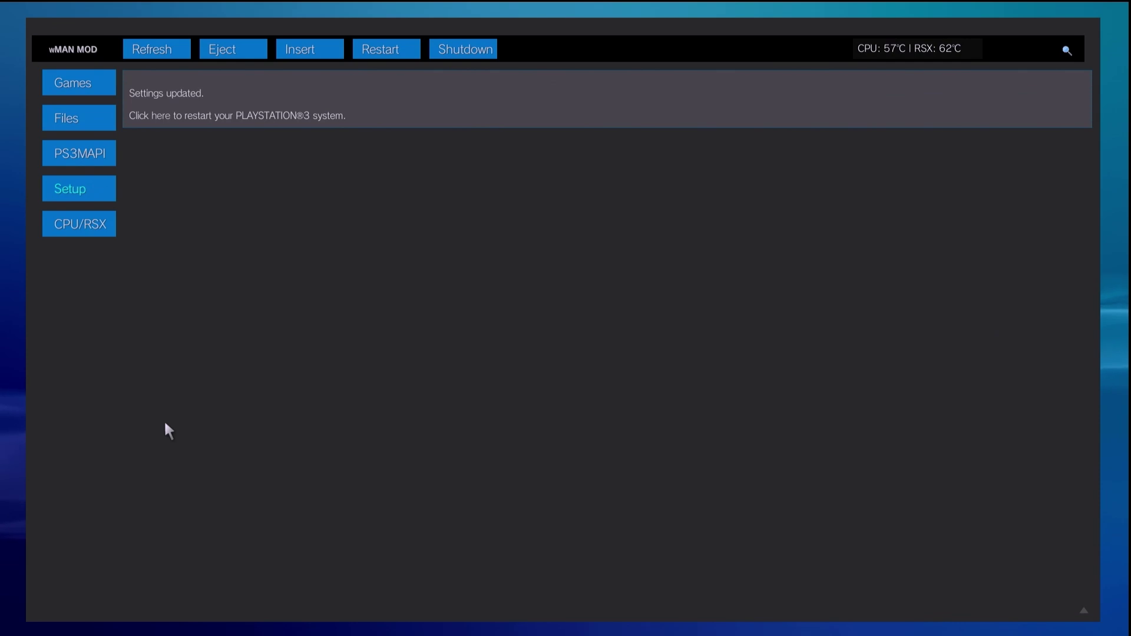
click(160, 116)
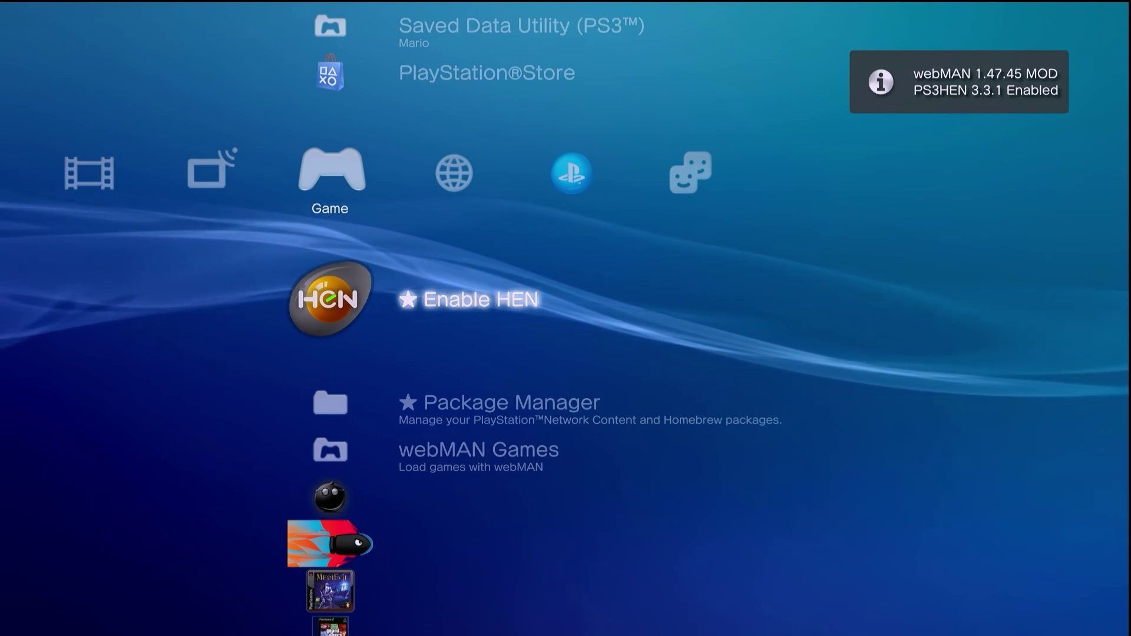
Launch multiMAN from the Game category and go to the Refresh entry of its game list
key(Down)
key(Down)
key(Down)
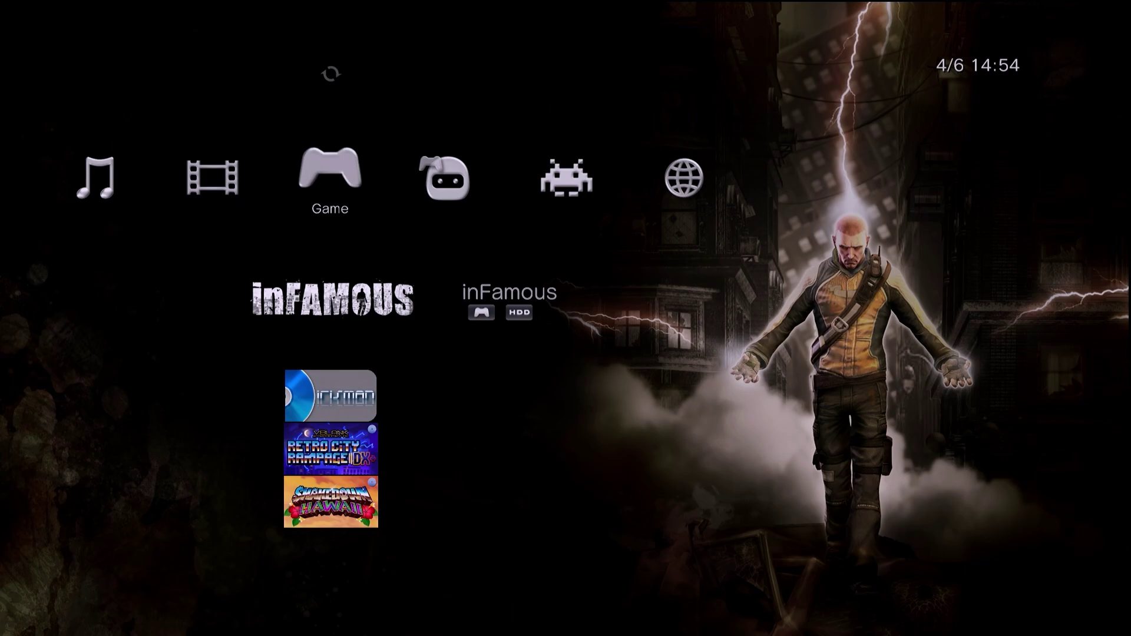
key(Up)
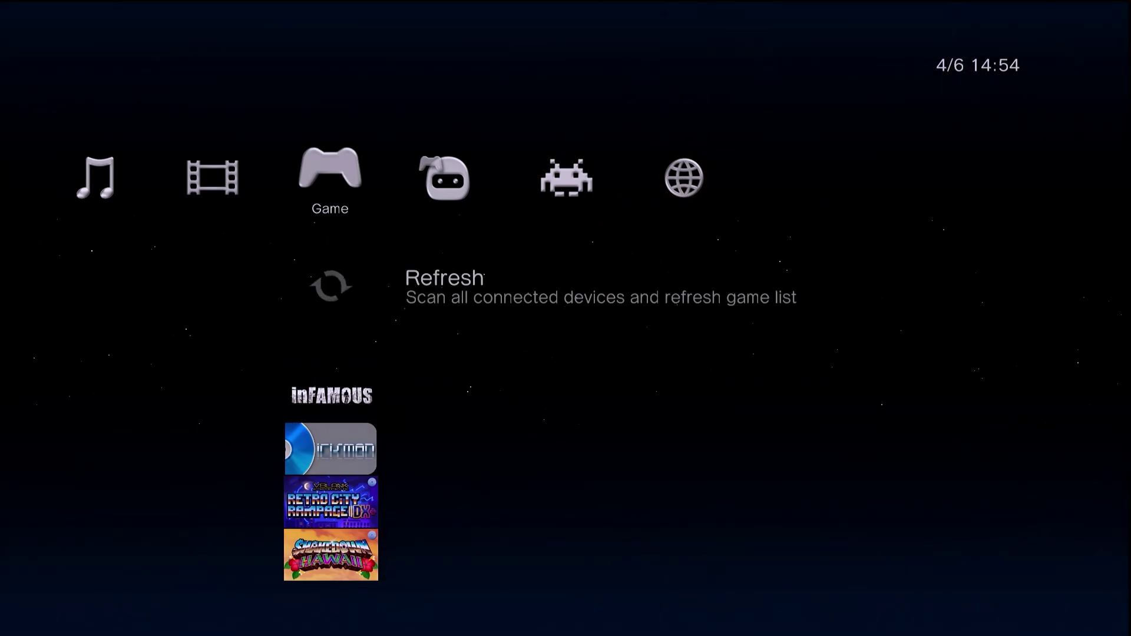